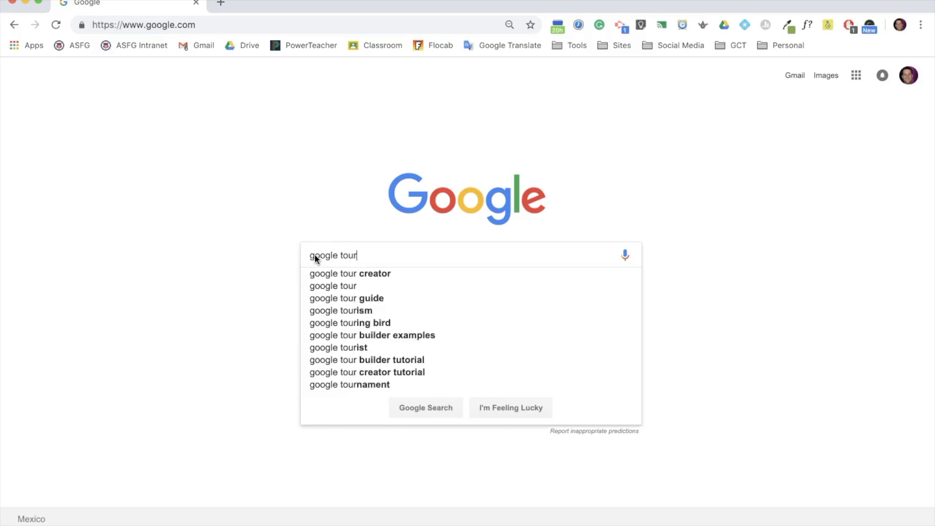
Load the Tour Creator tours page at poly.google.com/creator/tours/ in Chrome.
{"action": "type", "text": "creator"}
{"action": "left_click", "coordinate": [137, 27]}
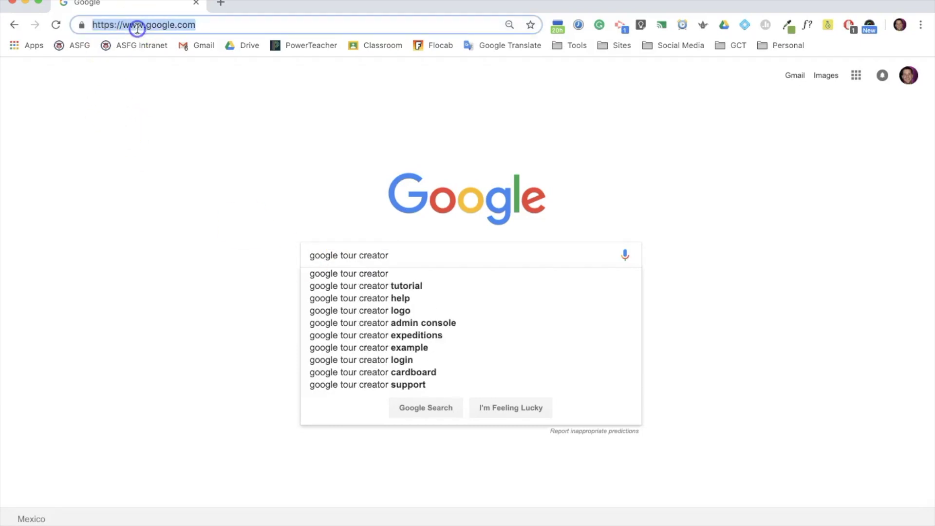
{"action": "type", "text": "poly.google.com/cr"}
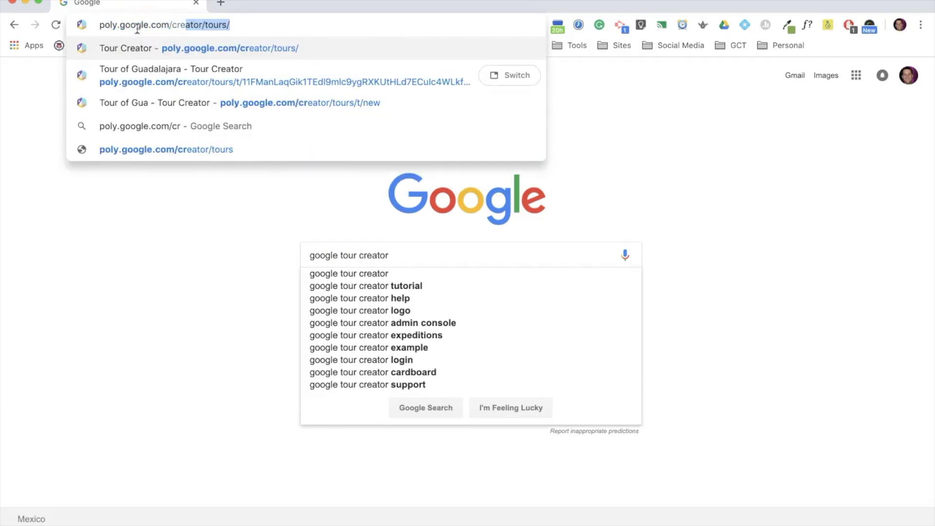
{"action": "type", "text": "eator/tours/"}
{"action": "key", "text": "Return"}
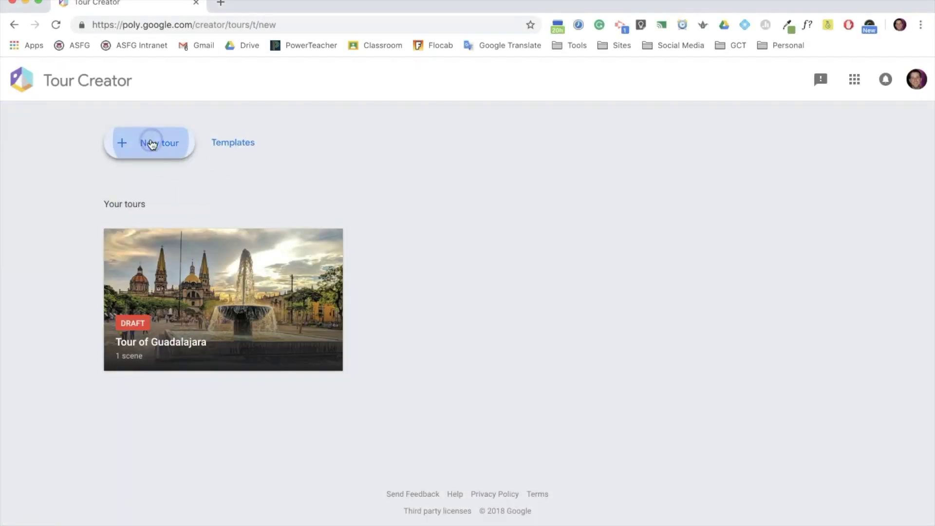
Title the tour 'Guadalajara', describe it as 'Tour of Guadalajara's most important religious sites.', category Culture & Humanity.
{"action": "type", "text": "Guadalajara"}
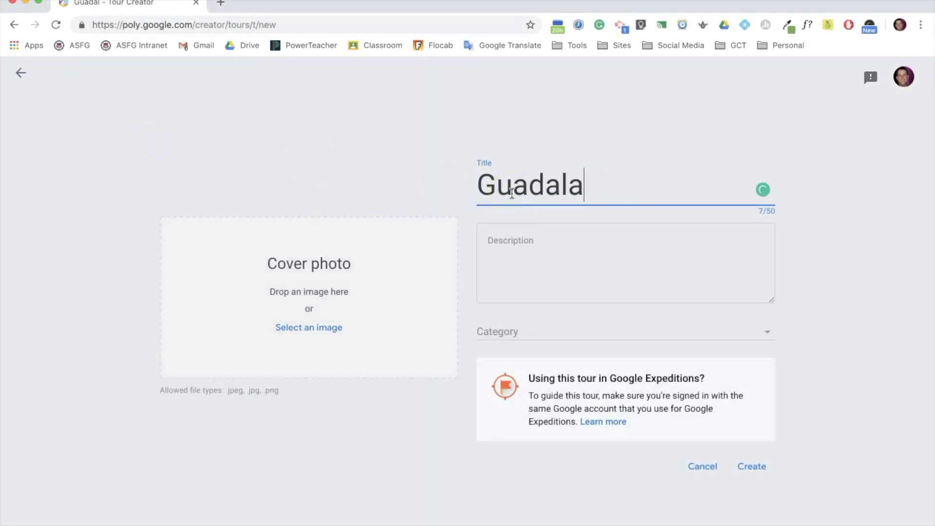
{"action": "left_click", "coordinate": [658, 256]}
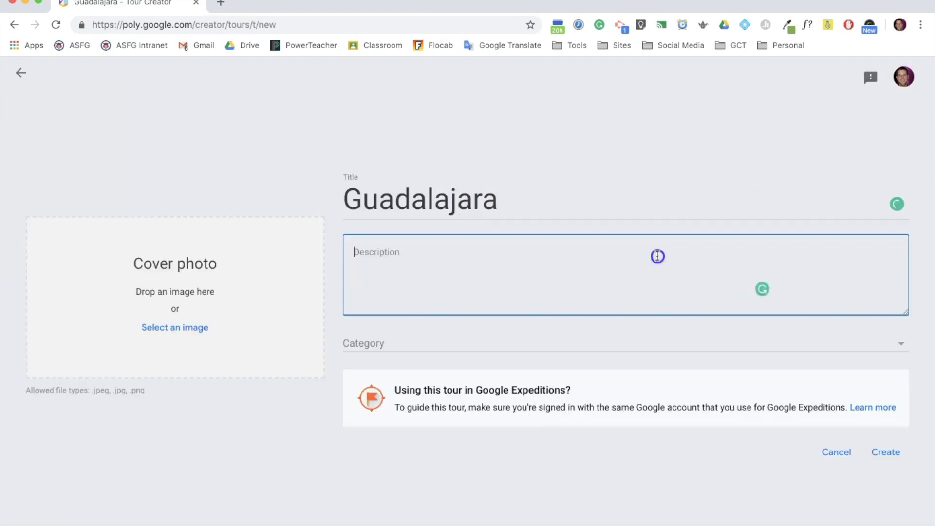
{"action": "type", "text": "Tour of Guadalajara's most important religious sites."}
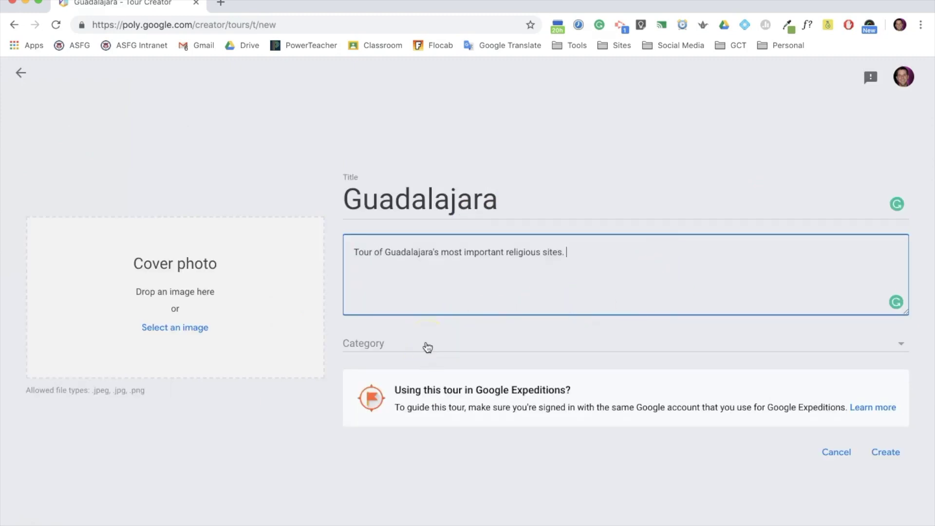
{"action": "left_click", "coordinate": [428, 346]}
{"action": "left_click", "coordinate": [693, 210]}
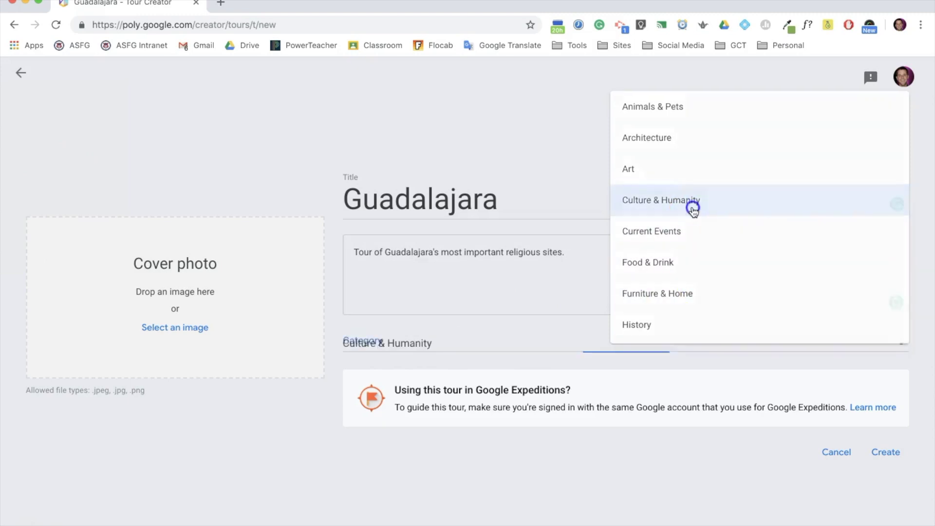
Set Guadalajara.jpg as the cover photo and create the tour.
{"action": "left_click", "coordinate": [182, 328]}
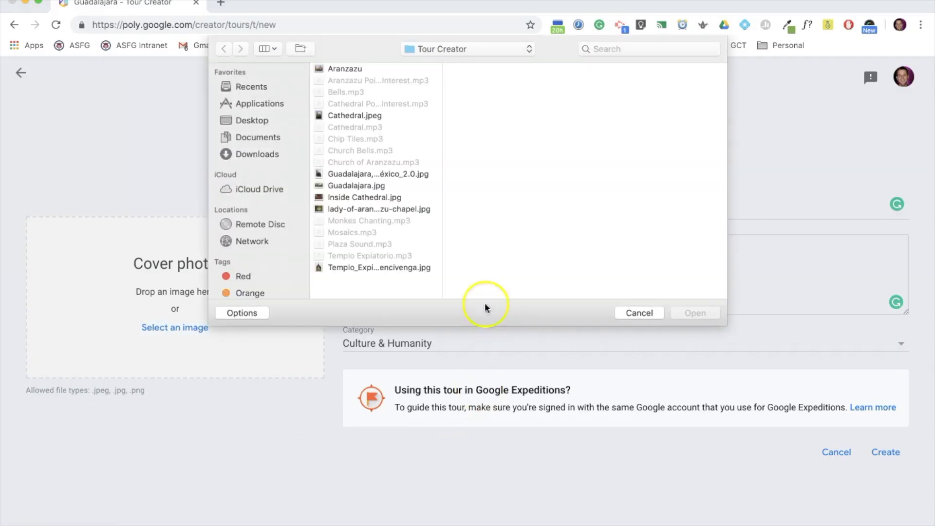
{"action": "left_click", "coordinate": [361, 186]}
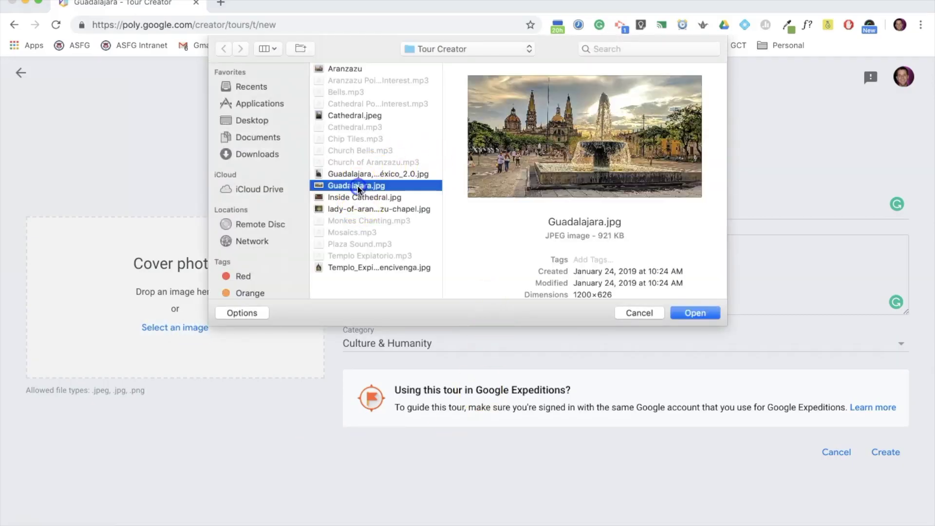
{"action": "left_click", "coordinate": [694, 312]}
{"action": "left_click", "coordinate": [884, 452]}
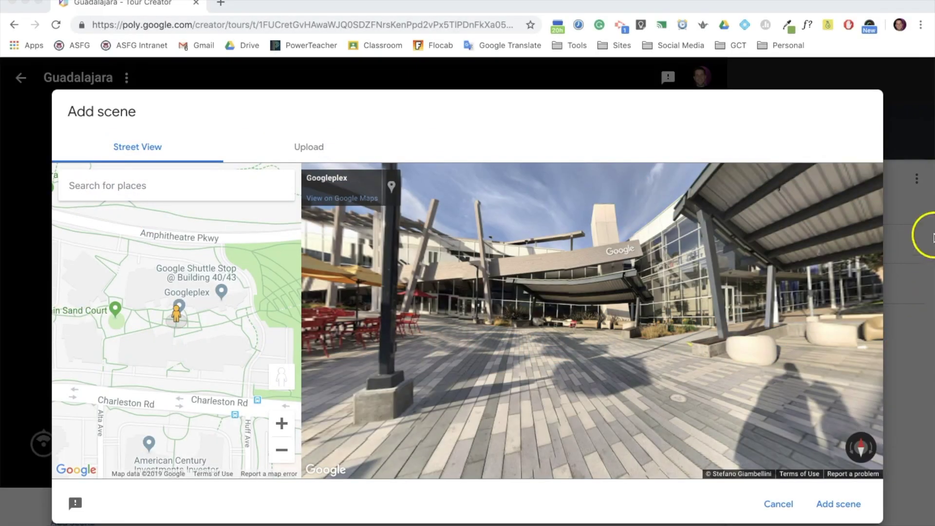
Search for Templo Expiatorio and add the Street View beside the church as a scene.
{"action": "left_click", "coordinate": [190, 184]}
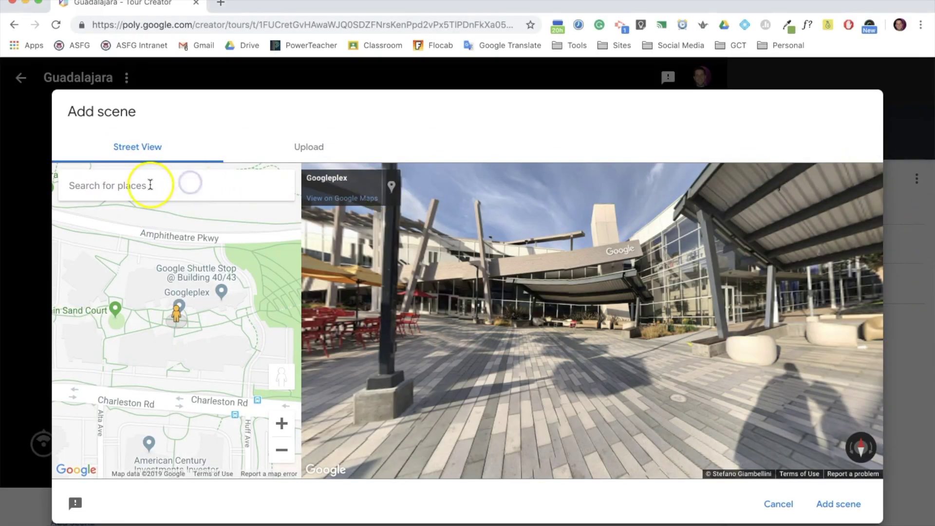
{"action": "left_click", "coordinate": [150, 185]}
{"action": "type", "text": "Templo Expiatorio guadalajara"}
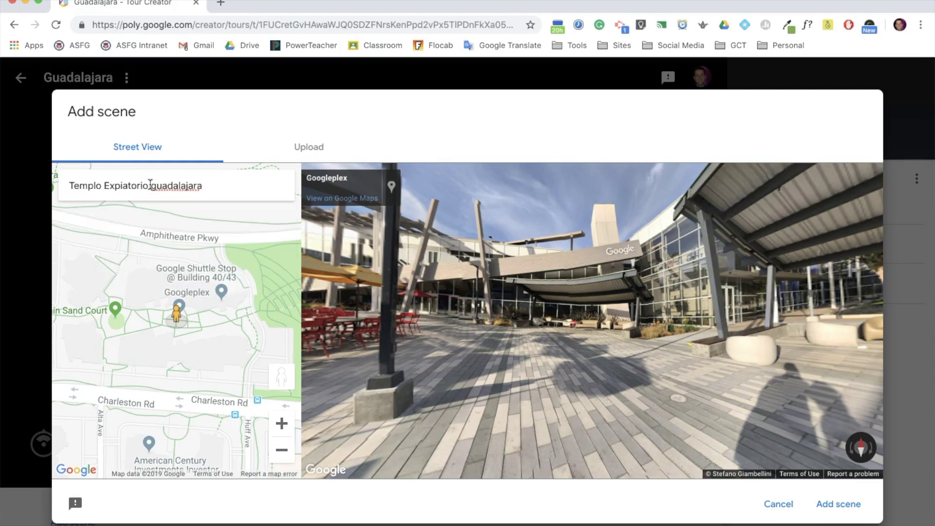
{"action": "key", "text": "Return"}
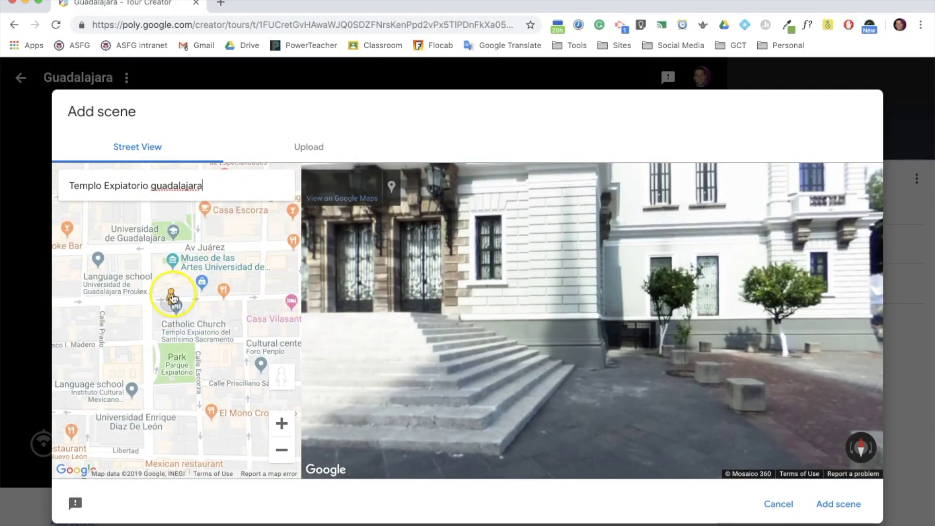
{"action": "mouse_move", "coordinate": [172, 295]}
{"action": "left_mouse_down"}
{"action": "mouse_move", "coordinate": [159, 309]}
{"action": "mouse_move", "coordinate": [169, 312]}
{"action": "left_mouse_up"}
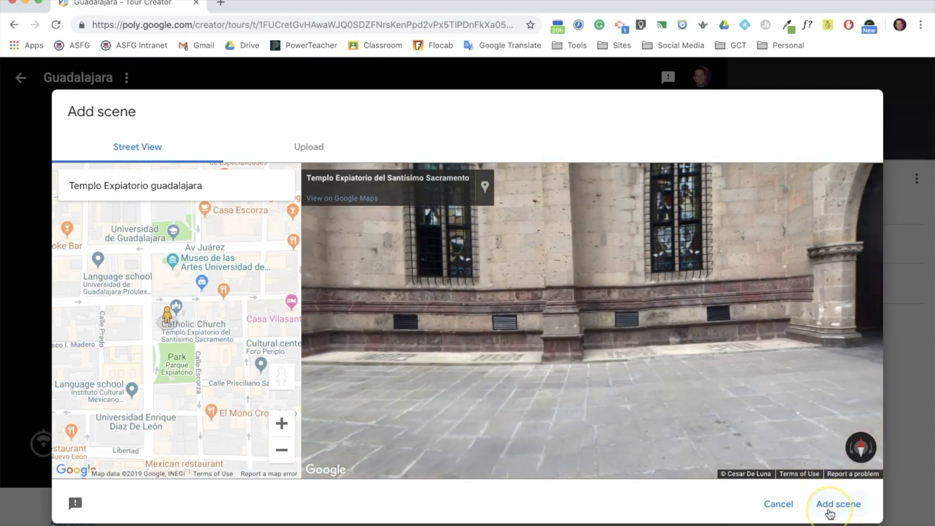
{"action": "left_click", "coordinate": [830, 513]}
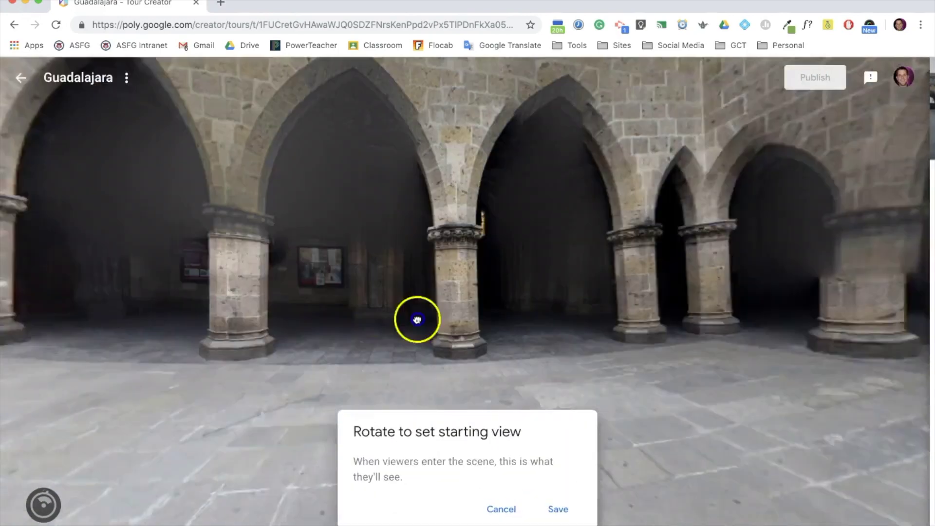
Save a starting view facing the church windows and door, and title the scene 'Templo Expiatorio'.
{"action": "left_click_drag", "start_coordinate": [417, 318], "coordinate": [72, 296]}
{"action": "left_click", "coordinate": [561, 510]}
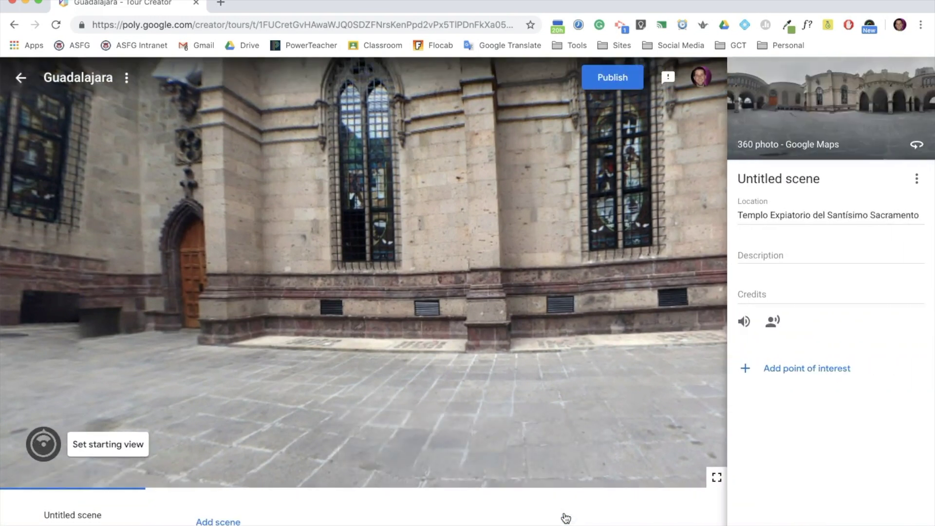
{"action": "left_click", "coordinate": [788, 179]}
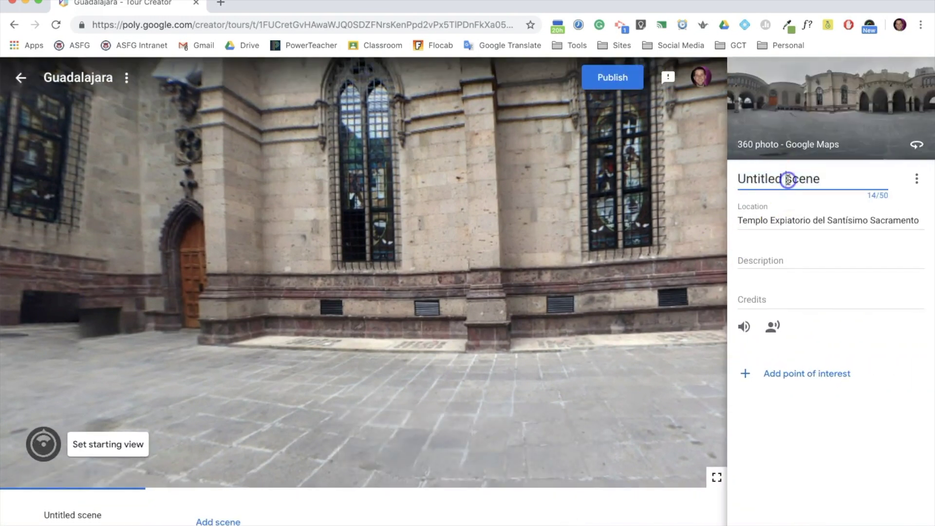
{"action": "triple_click", "coordinate": [788, 180]}
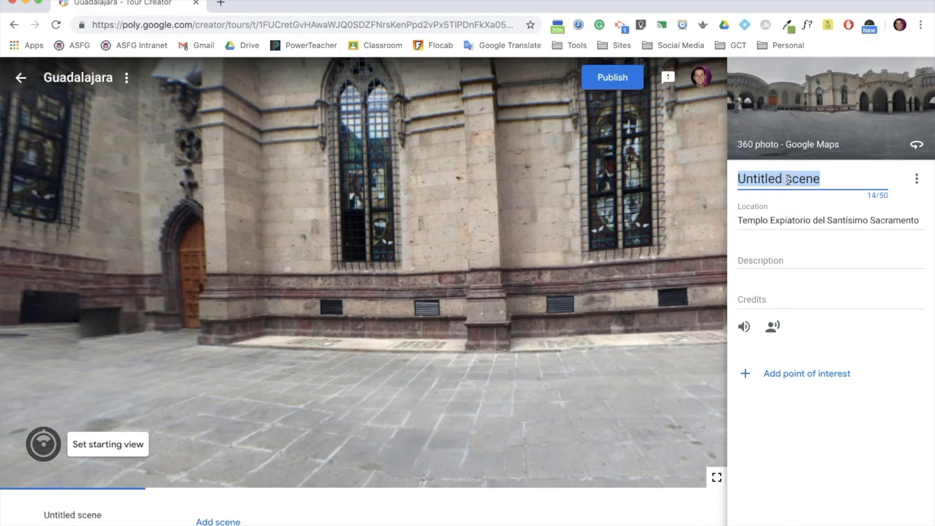
{"action": "type", "text": "Templo Expi"}
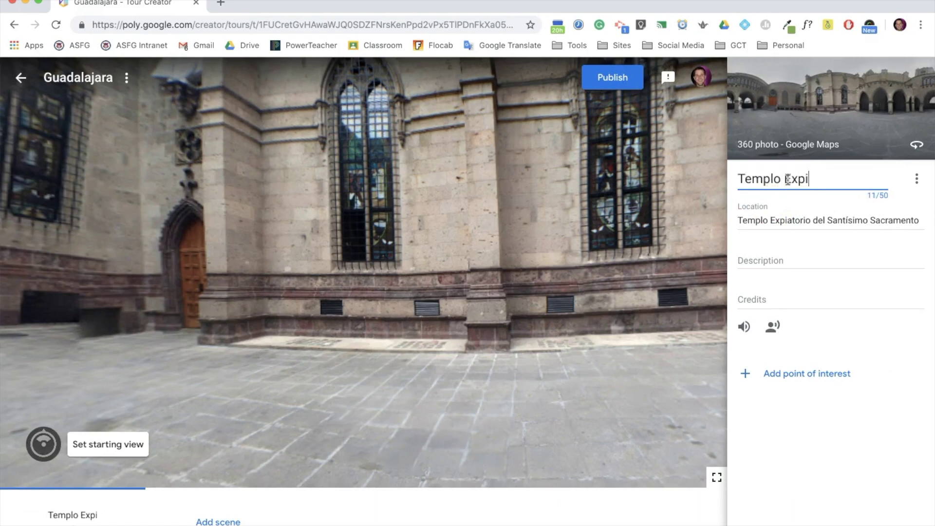
{"action": "type", "text": "atorio"}
{"action": "left_click", "coordinate": [777, 261]}
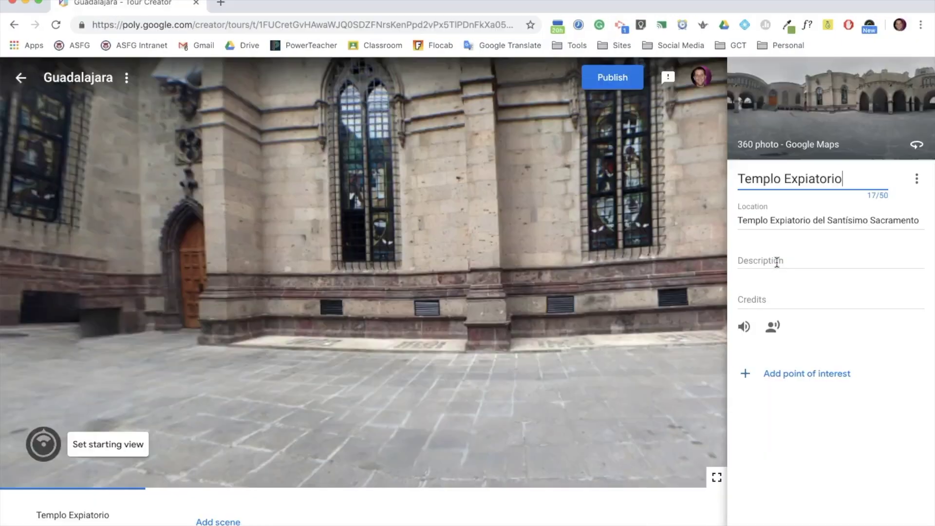
Paste the Templo Expiatorio paragraph from the notes document as the scene description.
{"action": "key", "text": "ctrl+Tab"}
{"action": "triple_click", "coordinate": [382, 190]}
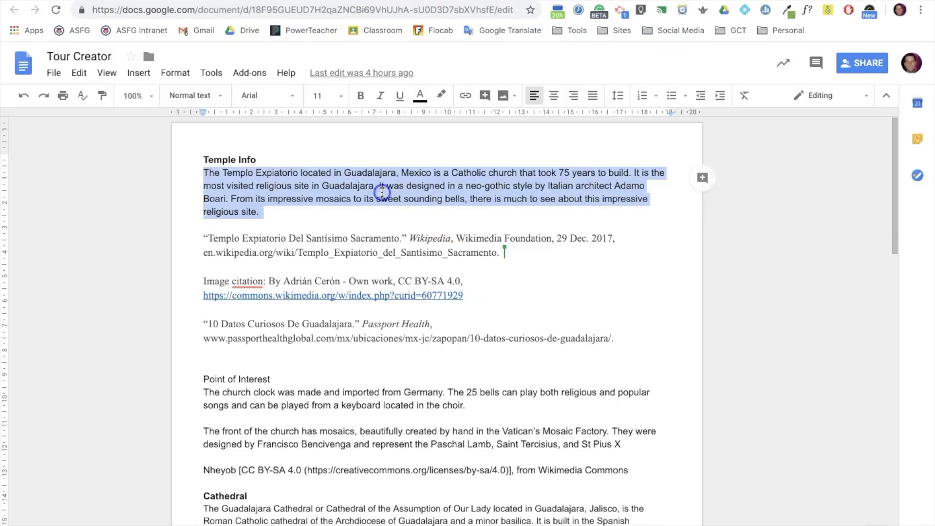
{"action": "key", "text": "ctrl+c"}
{"action": "key", "text": "ctrl+Tab"}
{"action": "left_click", "coordinate": [756, 259]}
{"action": "key", "text": "ctrl+v"}
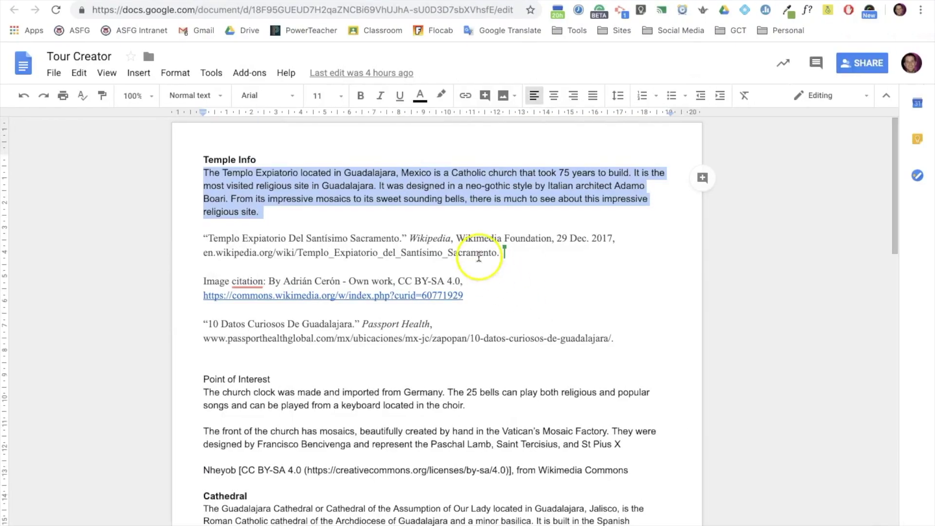
Paste the Wikipedia citation from the notes as the scene credits.
{"action": "triple_click", "coordinate": [719, 254]}
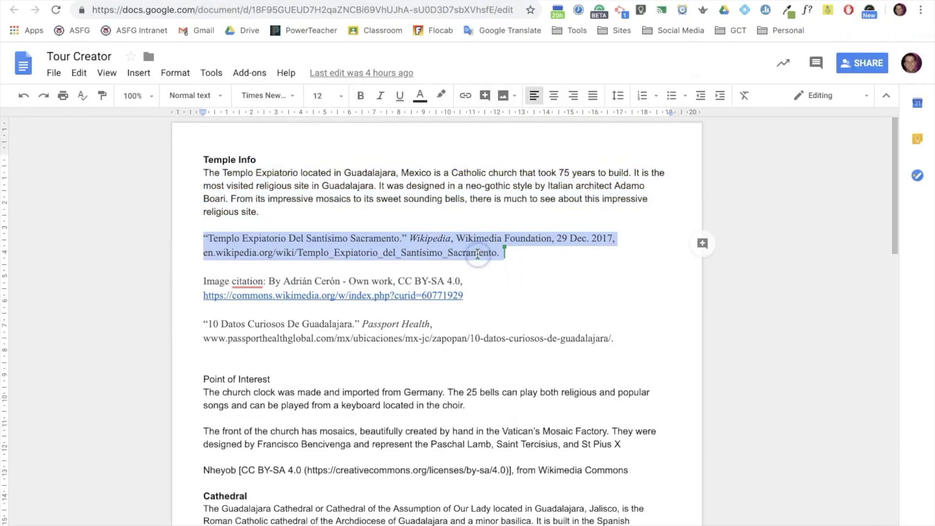
{"action": "key", "text": "ctrl+c"}
{"action": "key", "text": "ctrl+Tab"}
{"action": "left_click", "coordinate": [743, 398]}
{"action": "key", "text": "ctrl+v"}
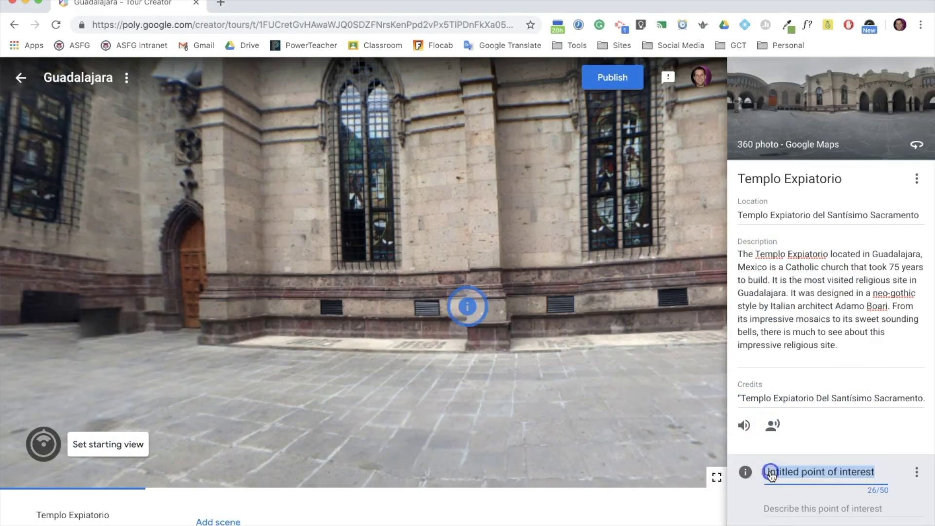
Place the point on the left stained-glass window, title it 'Mosaics', and paste the clock-and-bells description.
{"action": "mouse_move", "coordinate": [467, 307]}
{"action": "left_mouse_down"}
{"action": "mouse_move", "coordinate": [368, 222]}
{"action": "mouse_move", "coordinate": [361, 140]}
{"action": "left_mouse_up"}
{"action": "left_click", "coordinate": [778, 473]}
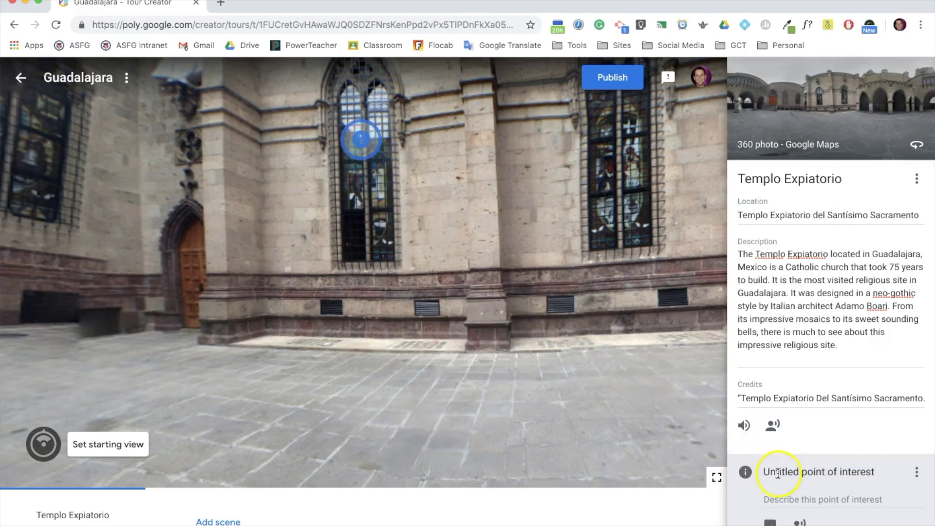
{"action": "triple_click", "coordinate": [779, 473]}
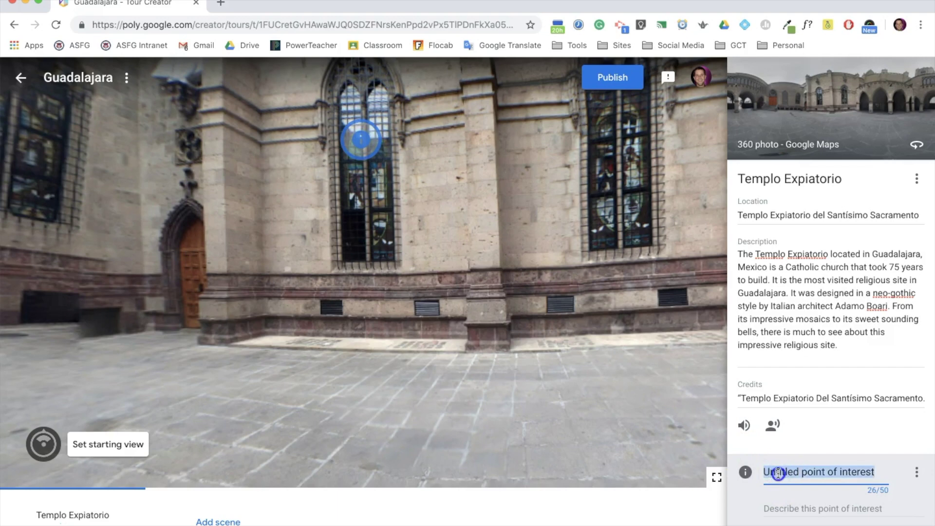
{"action": "type", "text": "Mosaics"}
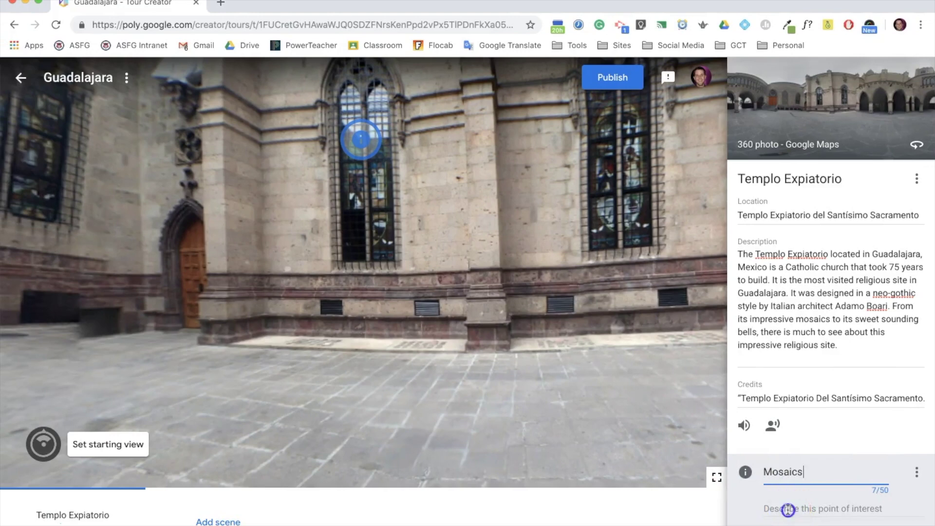
{"action": "left_click", "coordinate": [788, 510]}
{"action": "key", "text": "ctrl+v"}
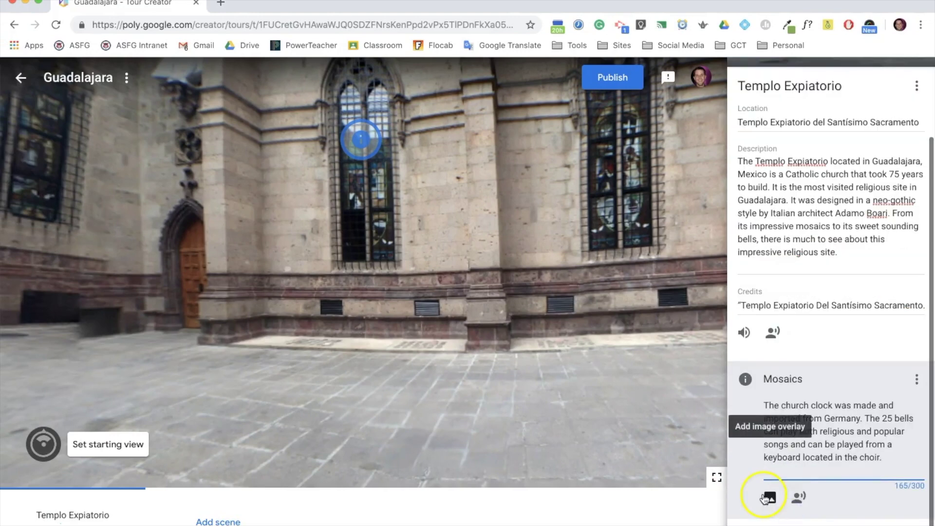
Upload the Templo mosaic photo as the Mosaics image overlay, shrunk and moved above the church door.
{"action": "left_click", "coordinate": [771, 497]}
{"action": "left_click", "coordinate": [476, 324]}
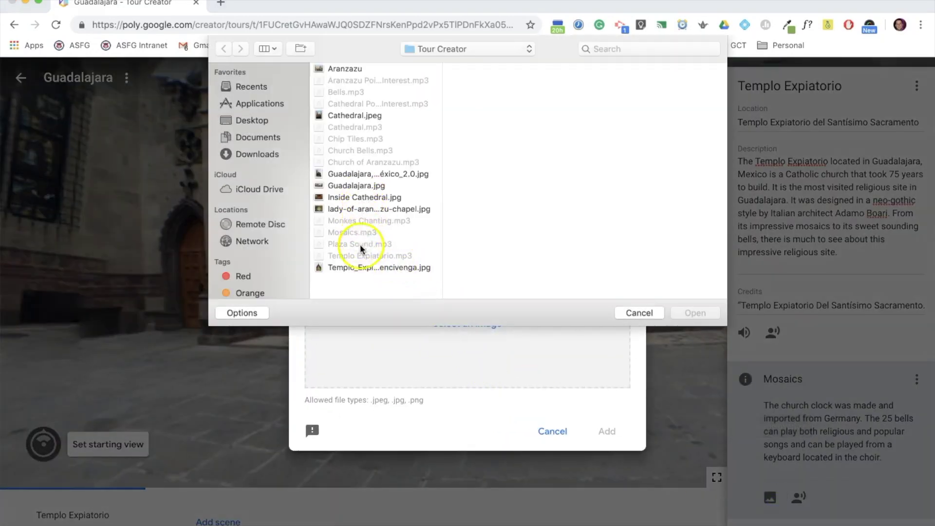
{"action": "left_click", "coordinate": [360, 268]}
{"action": "left_click", "coordinate": [689, 312]}
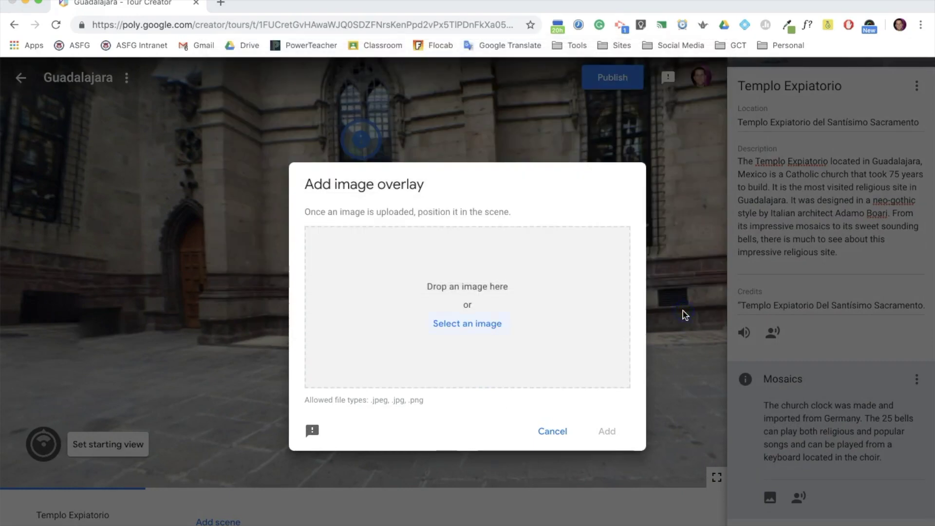
{"action": "left_click", "coordinate": [606, 431]}
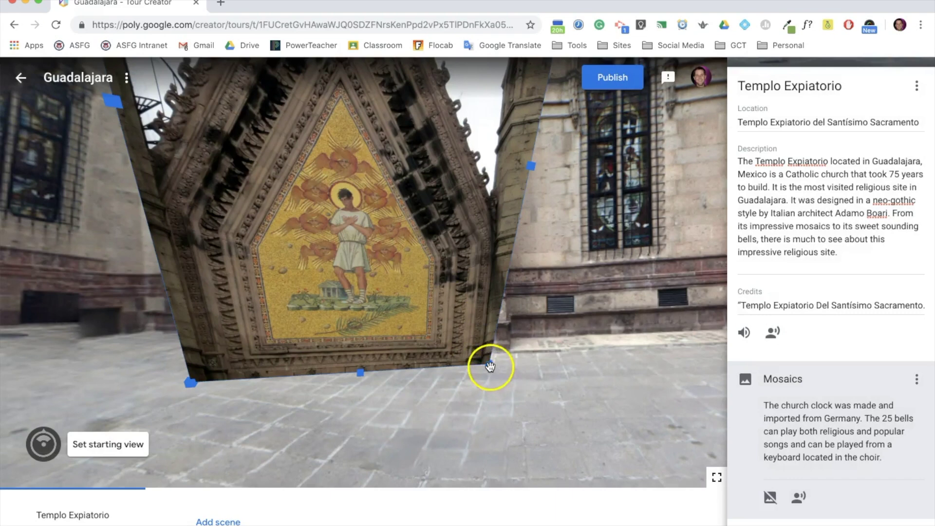
{"action": "left_click_drag", "start_coordinate": [490, 366], "coordinate": [372, 222]}
{"action": "left_click_drag", "start_coordinate": [360, 173], "coordinate": [263, 178]}
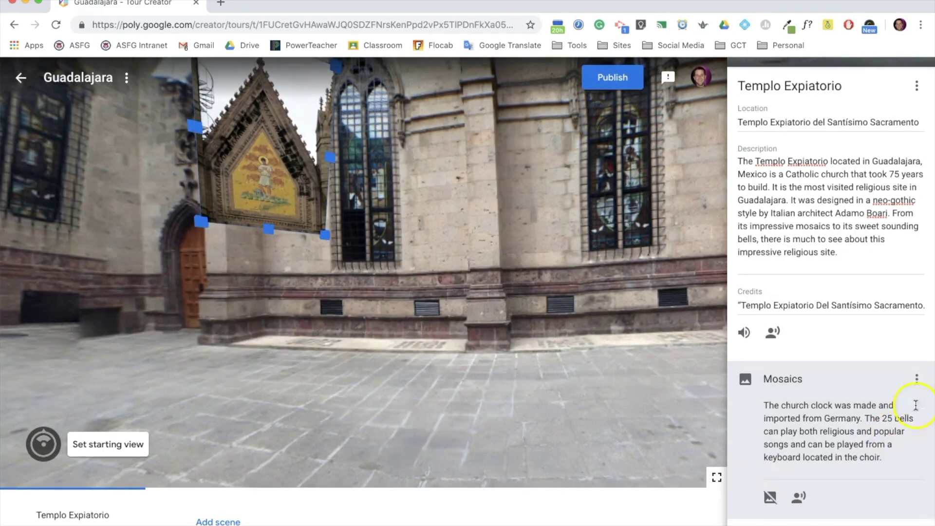
{"action": "left_click", "coordinate": [917, 383]}
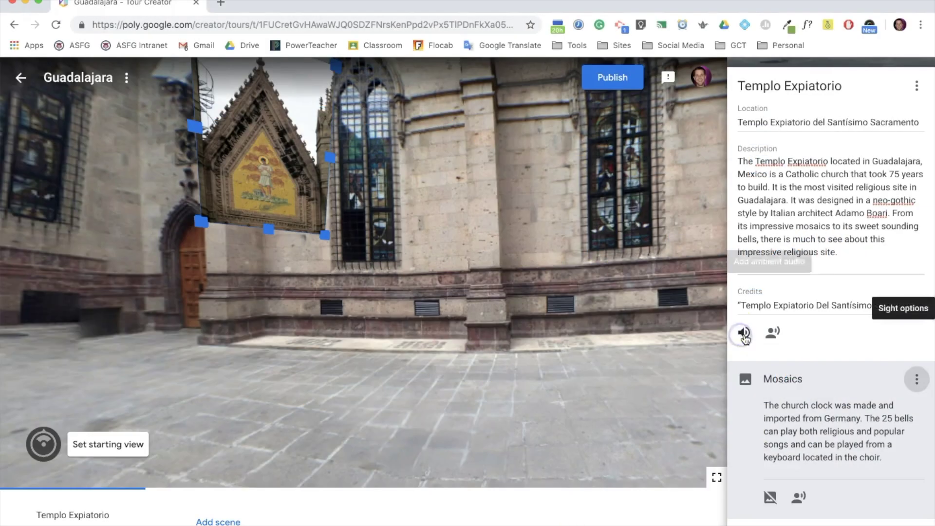
Add Bells.mp3 as the scene's ambient audio.
{"action": "left_click", "coordinate": [742, 334]}
{"action": "left_click", "coordinate": [488, 324]}
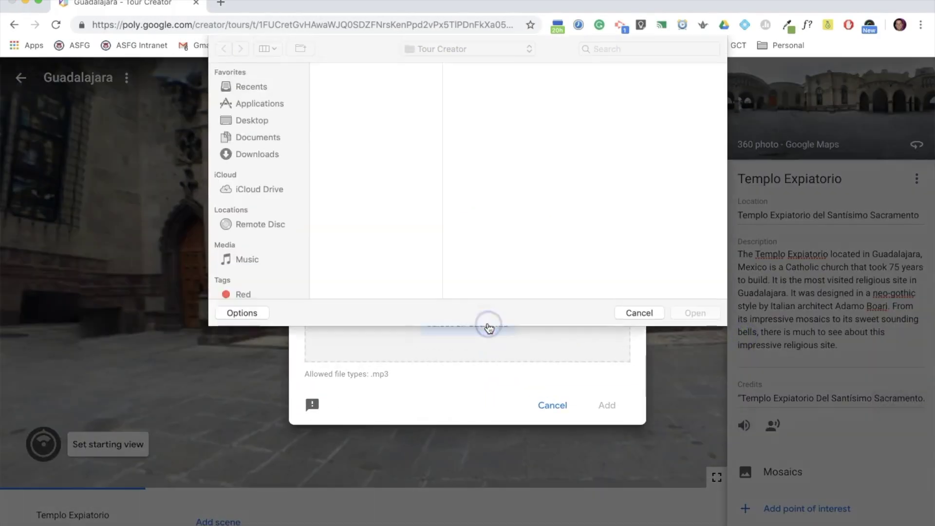
{"action": "left_click", "coordinate": [359, 92]}
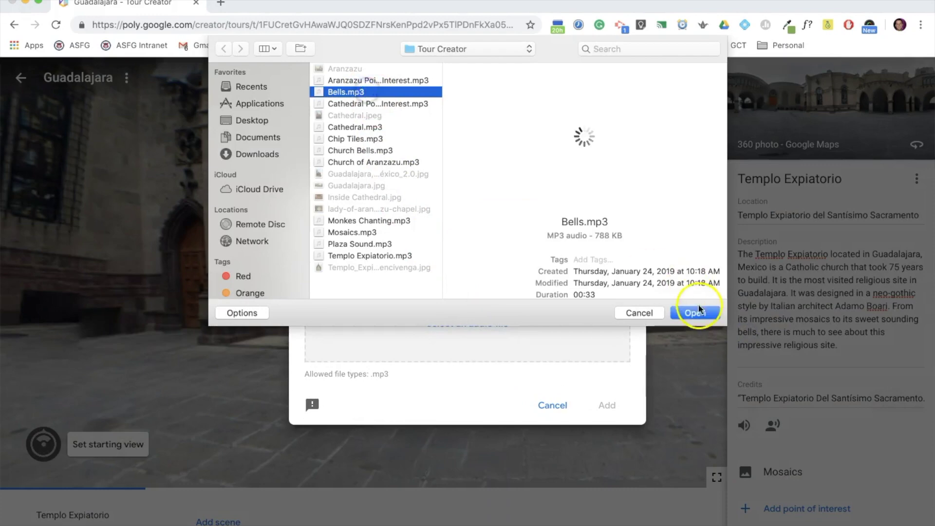
{"action": "left_click", "coordinate": [695, 312]}
{"action": "left_click", "coordinate": [607, 302]}
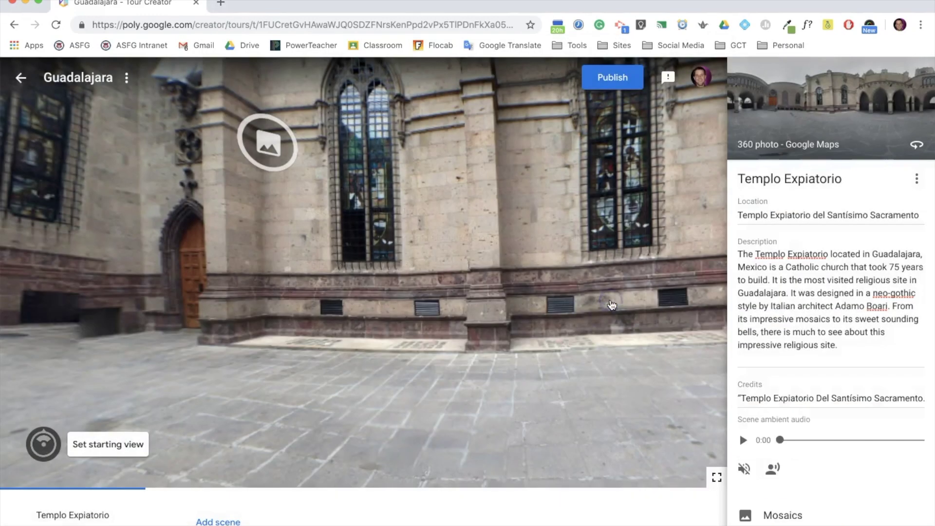
Add Cathedral Point of Interest.mp3 as the scene narration.
{"action": "left_click", "coordinate": [773, 470]}
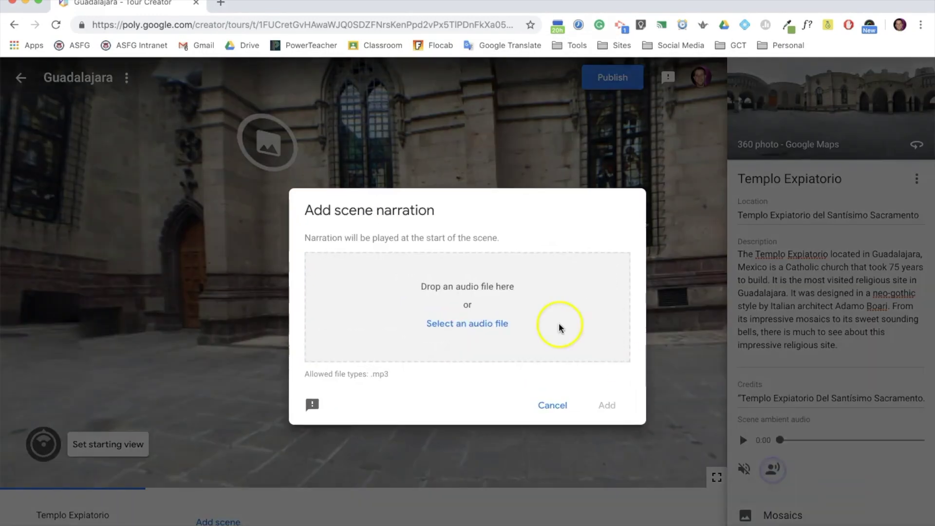
{"action": "left_click", "coordinate": [483, 326]}
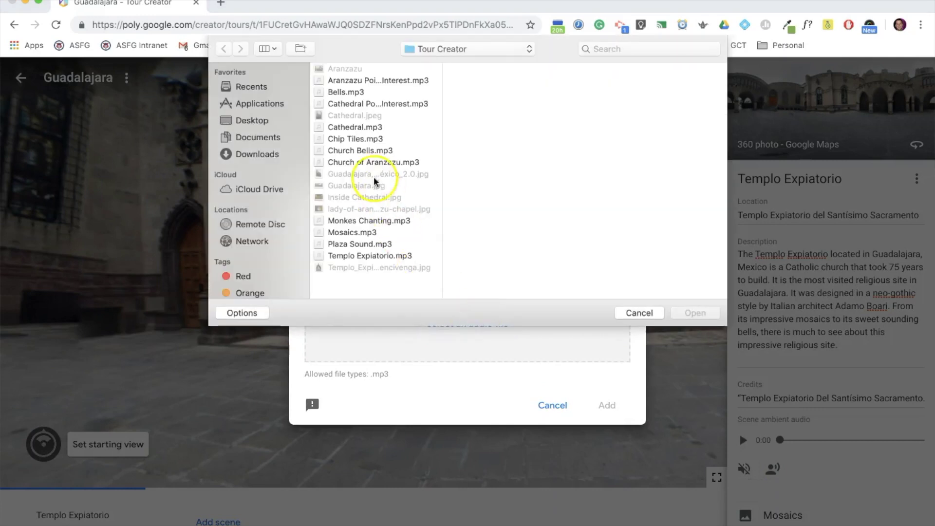
{"action": "left_click", "coordinate": [354, 142]}
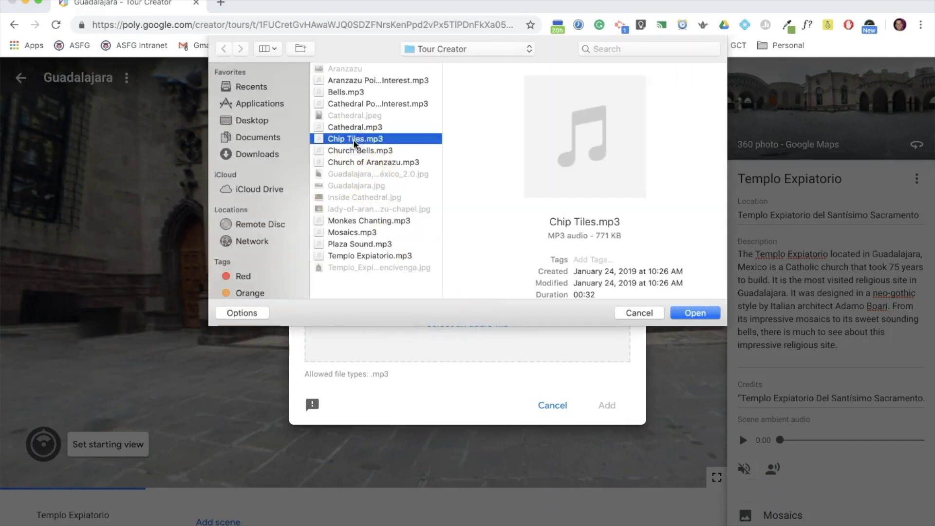
{"action": "left_click", "coordinate": [355, 151]}
{"action": "left_click", "coordinate": [348, 103]}
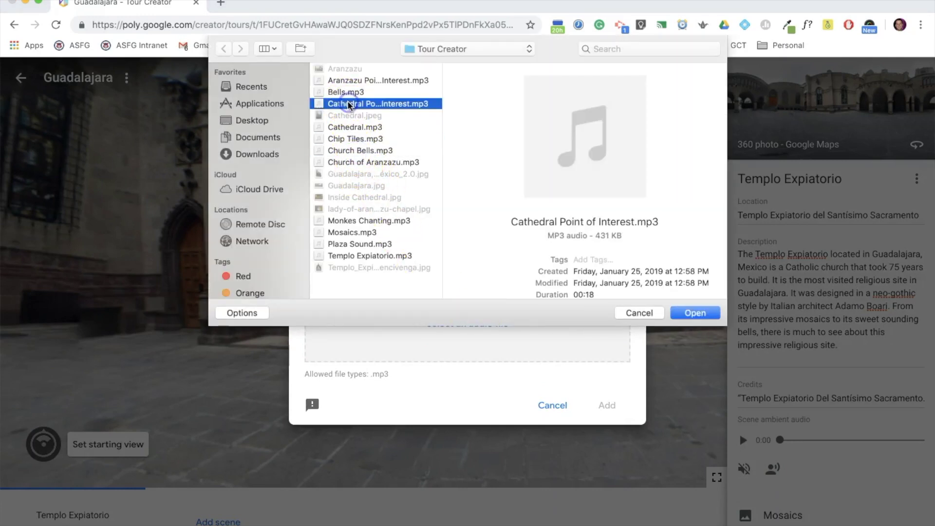
{"action": "left_click", "coordinate": [695, 313]}
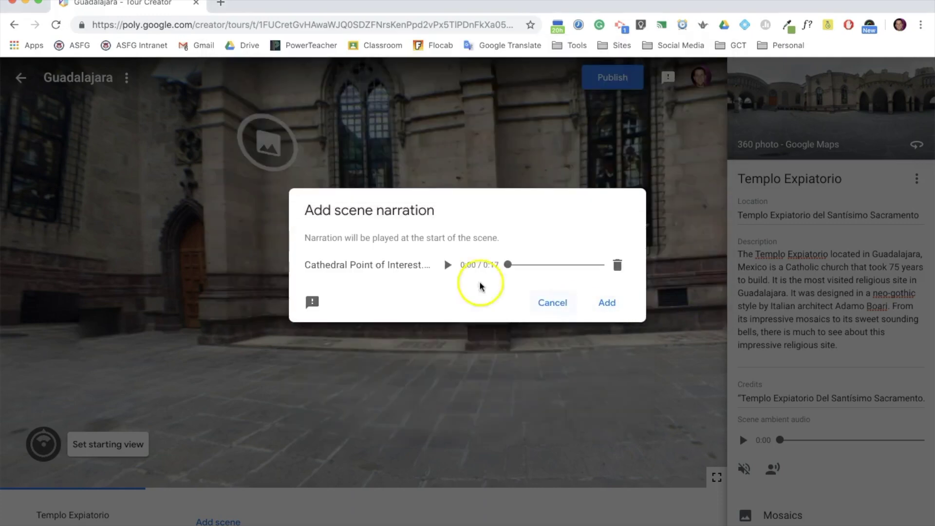
{"action": "left_click", "coordinate": [603, 303]}
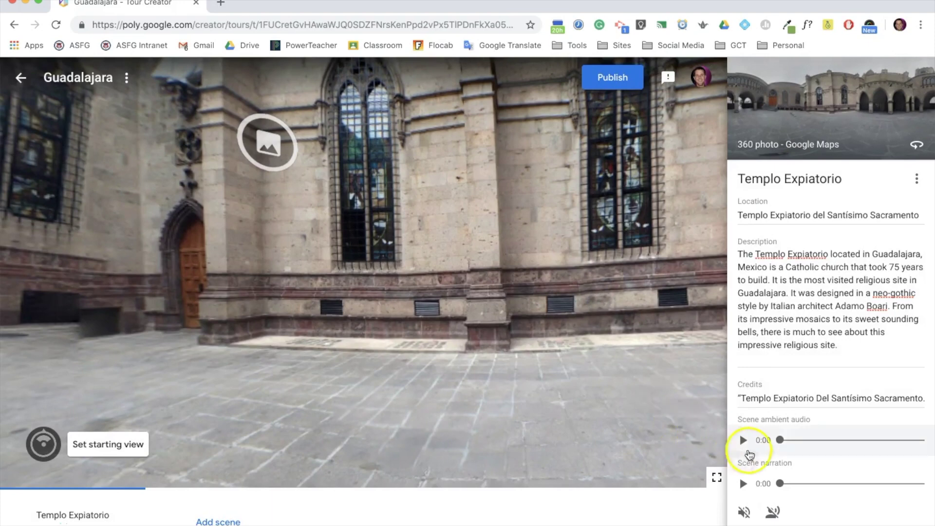
{"action": "left_click", "coordinate": [743, 441]}
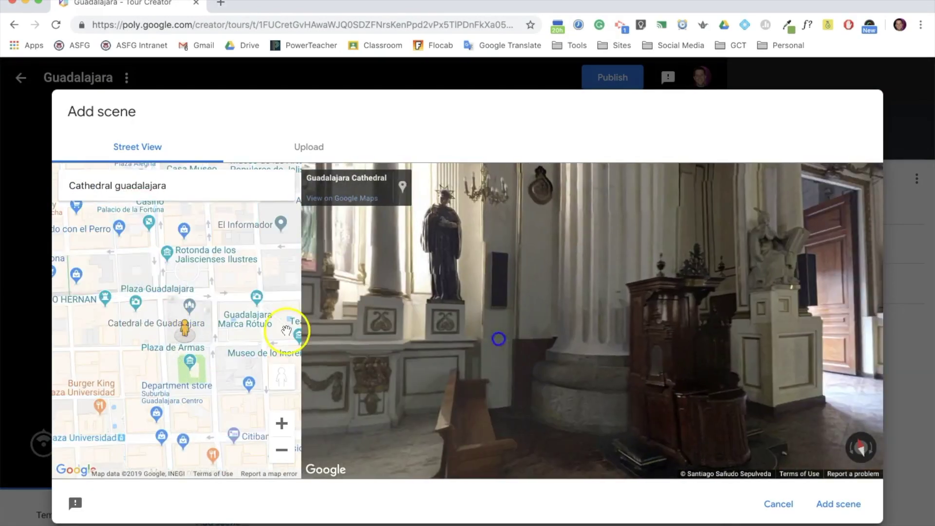
Drop into Street View at Plaza de Armas by the cathedral and turn toward the mural.
{"action": "left_click_drag", "start_coordinate": [281, 377], "coordinate": [178, 352]}
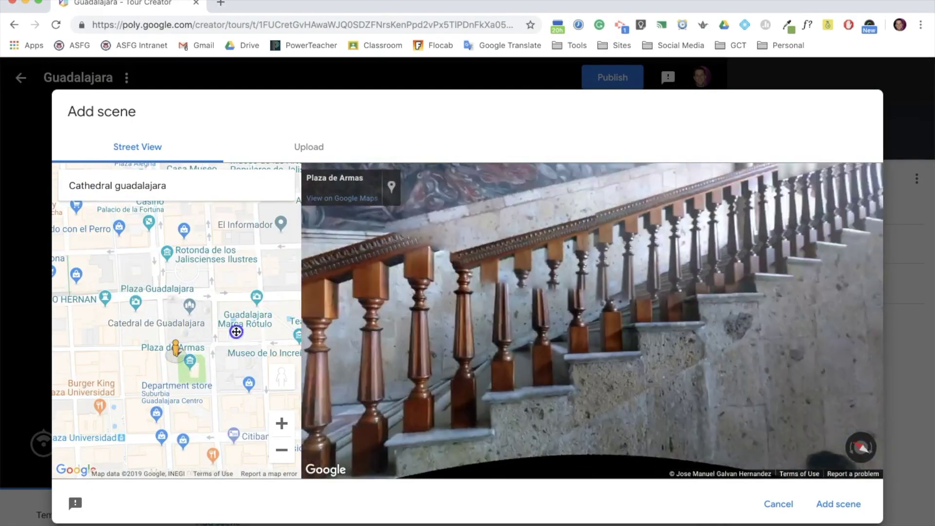
{"action": "left_click_drag", "start_coordinate": [575, 324], "coordinate": [409, 466]}
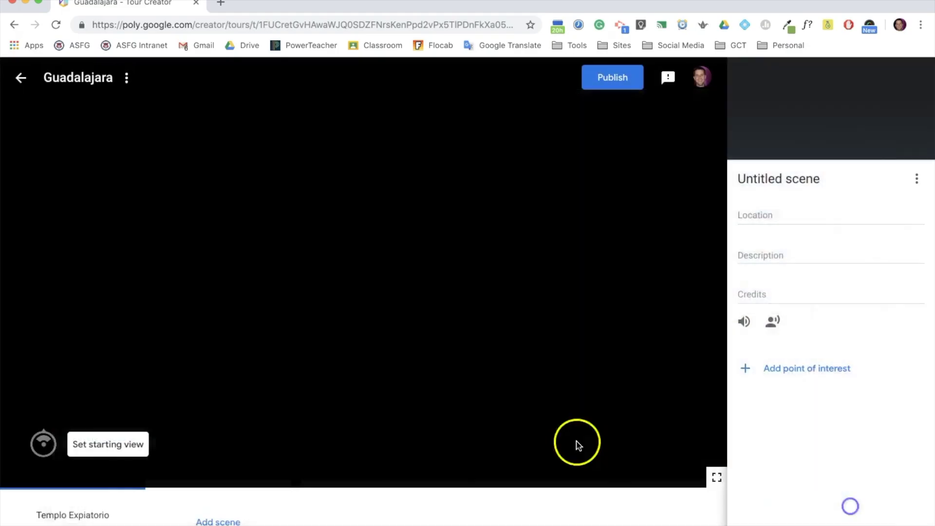
{"action": "left_click", "coordinate": [758, 258]}
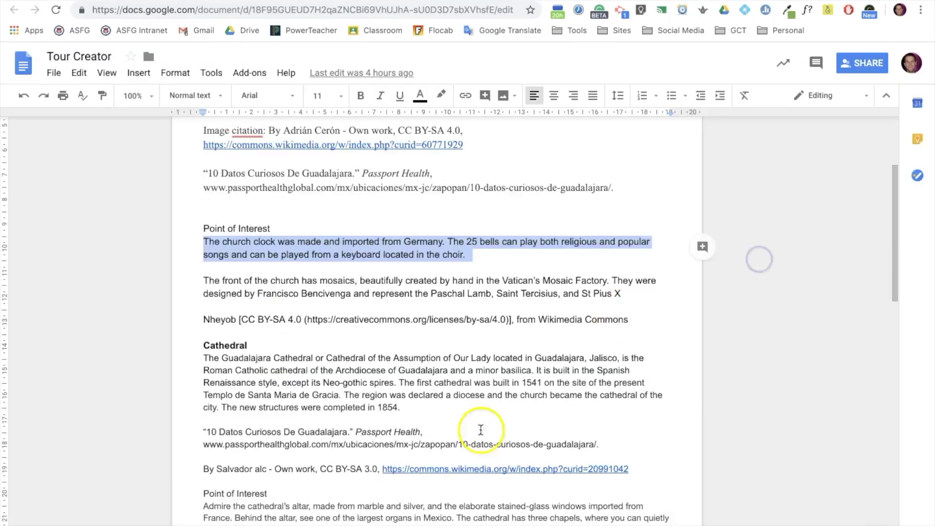
Fill the scene with the Cathedral paragraph and Passport Health citation, and title it 'Guadalajara'.
{"action": "triple_click", "coordinate": [463, 378]}
{"action": "key", "text": "super+v"}
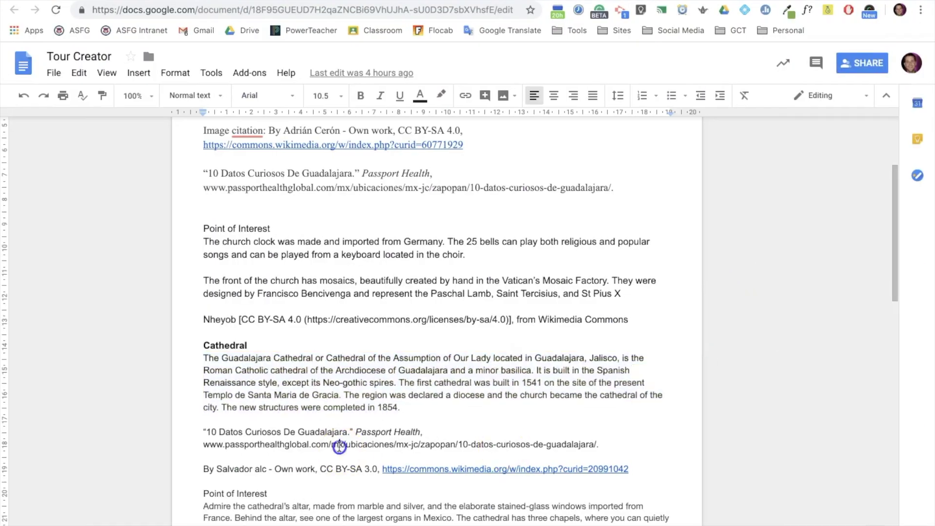
{"action": "left_click_drag", "start_coordinate": [409, 428], "coordinate": [600, 445]}
{"action": "key", "text": "super+c"}
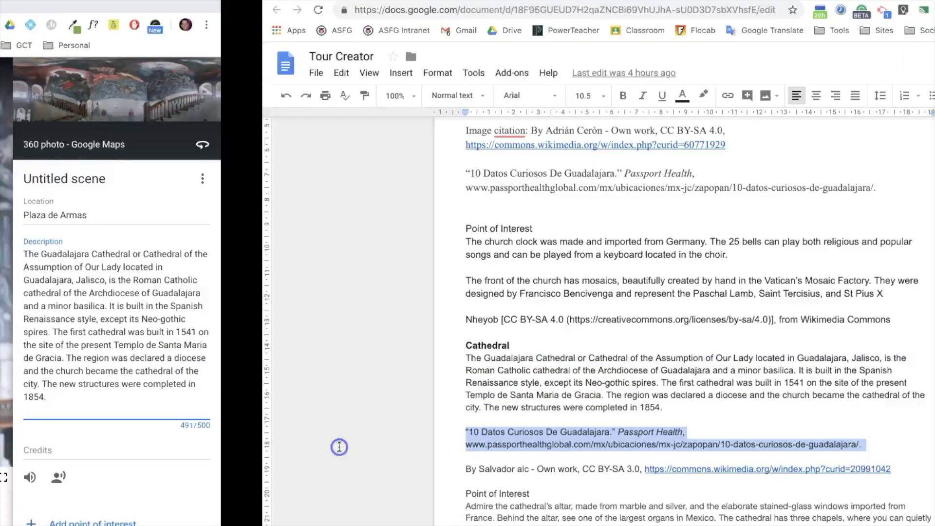
{"action": "left_click", "coordinate": [746, 449]}
{"action": "key", "text": "super+v"}
{"action": "left_click", "coordinate": [791, 179]}
{"action": "type", "text": "Guad"}
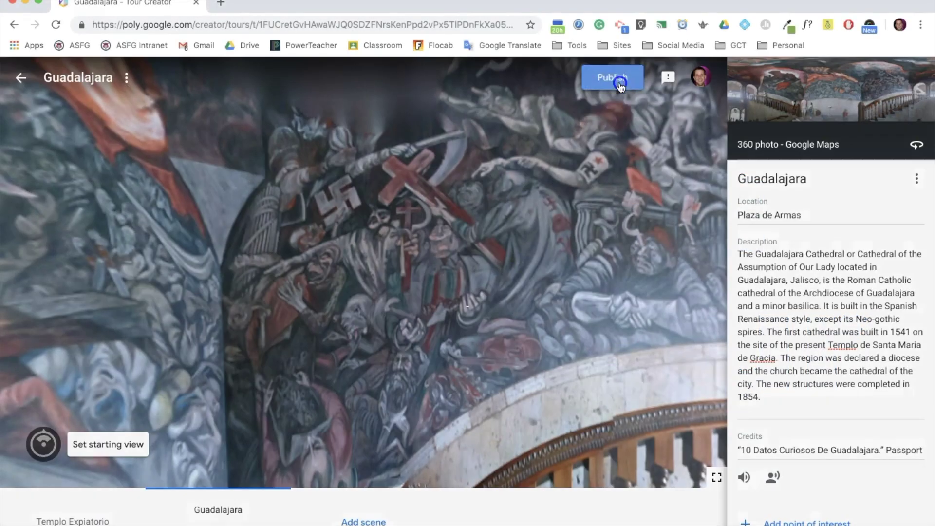
Publish the two-scene Guadalajara tour with visibility set to Unlisted.
{"action": "left_click", "coordinate": [616, 85]}
{"action": "left_click", "coordinate": [569, 335]}
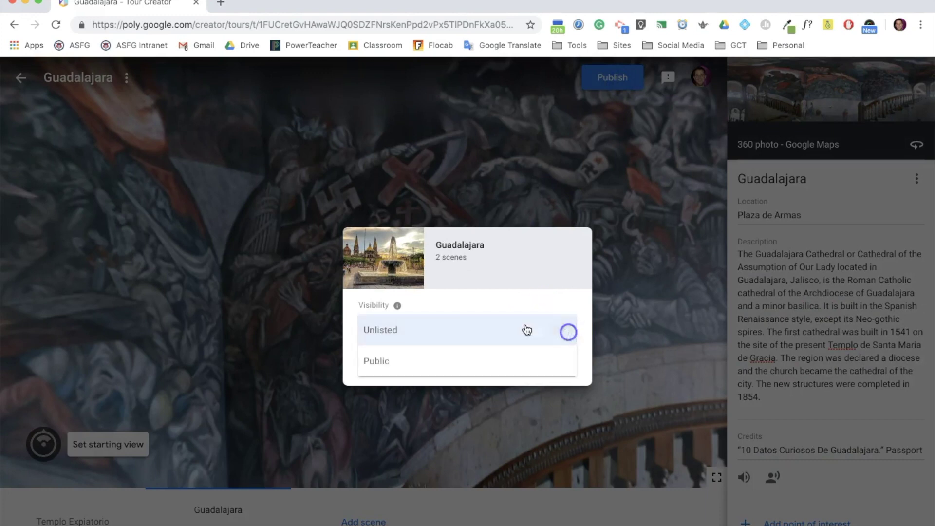
{"action": "left_click", "coordinate": [431, 337]}
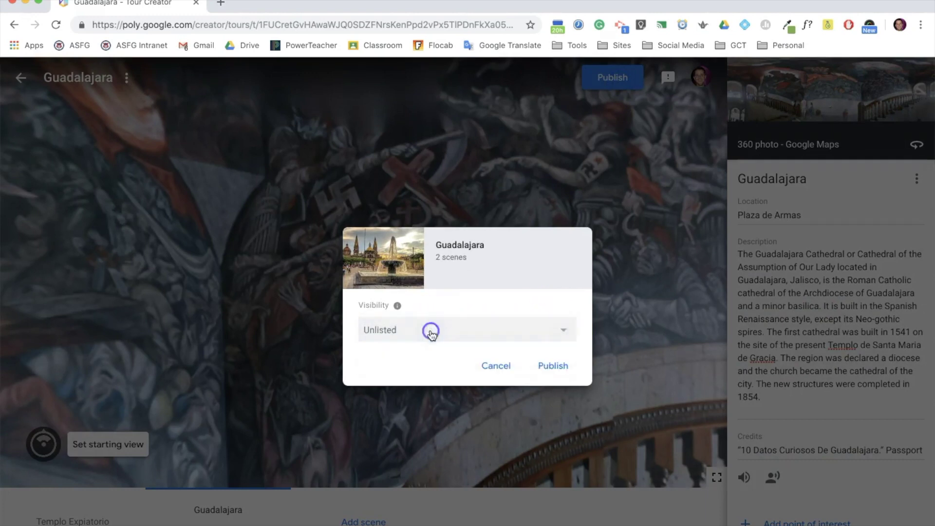
{"action": "left_click", "coordinate": [559, 370]}
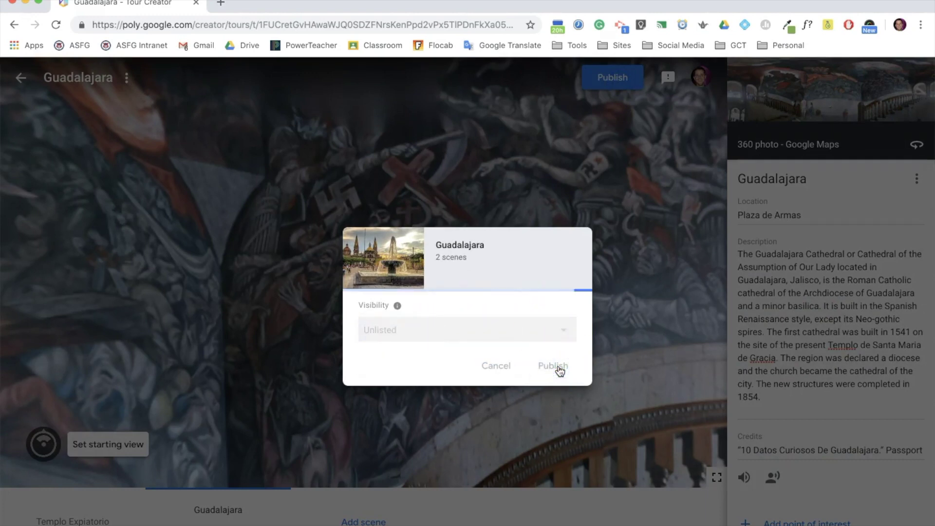